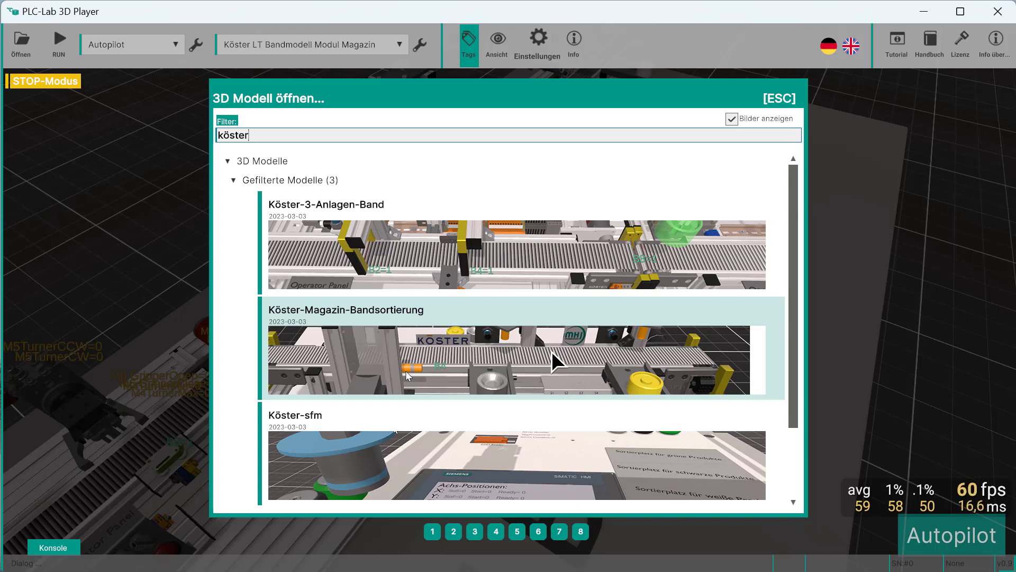
- Load the Köster-Magazin-Bandsortierung model from the 3D Modell öffnen dialog
click(552, 351)
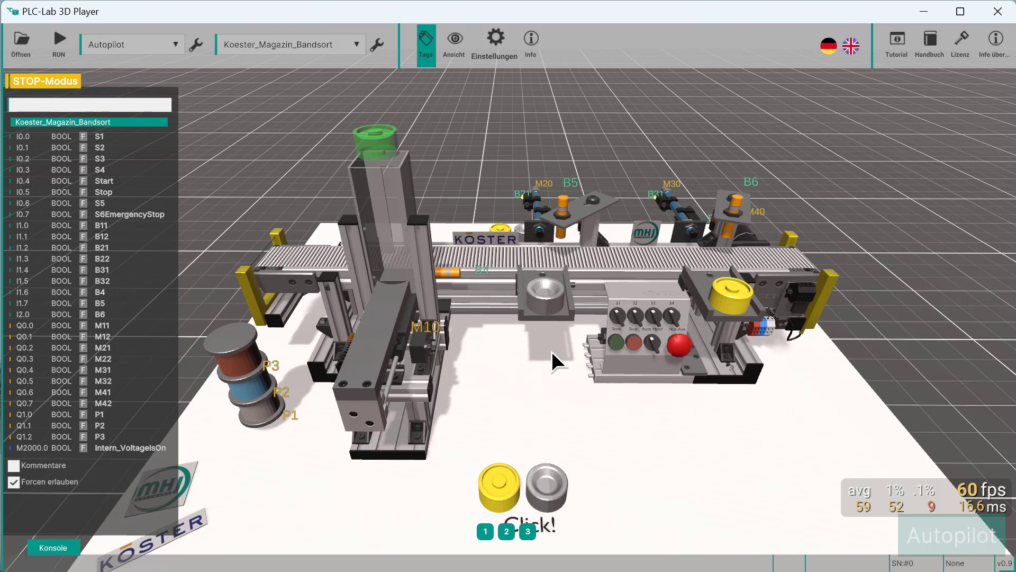
click(453, 44)
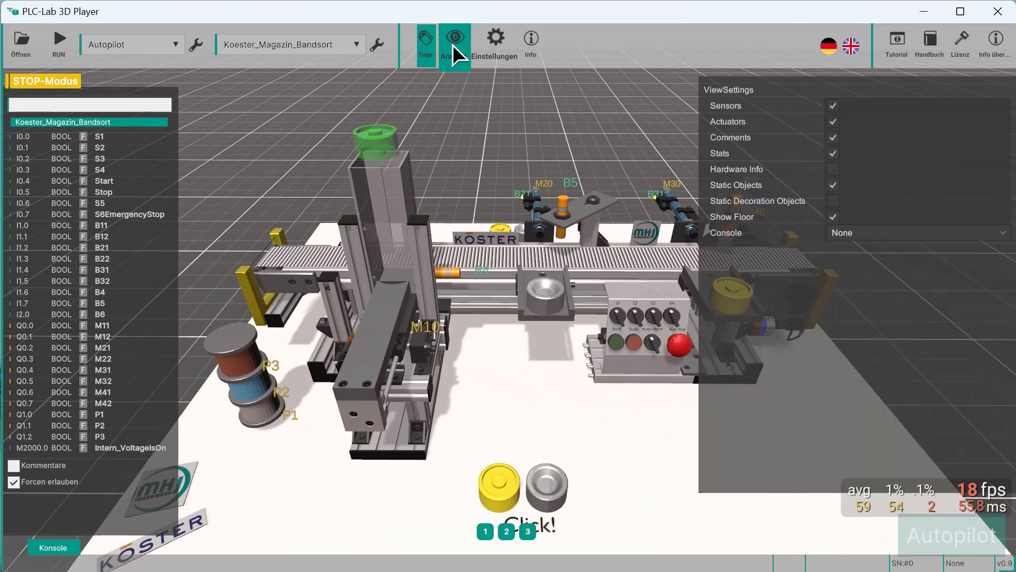
click(834, 121)
click(832, 106)
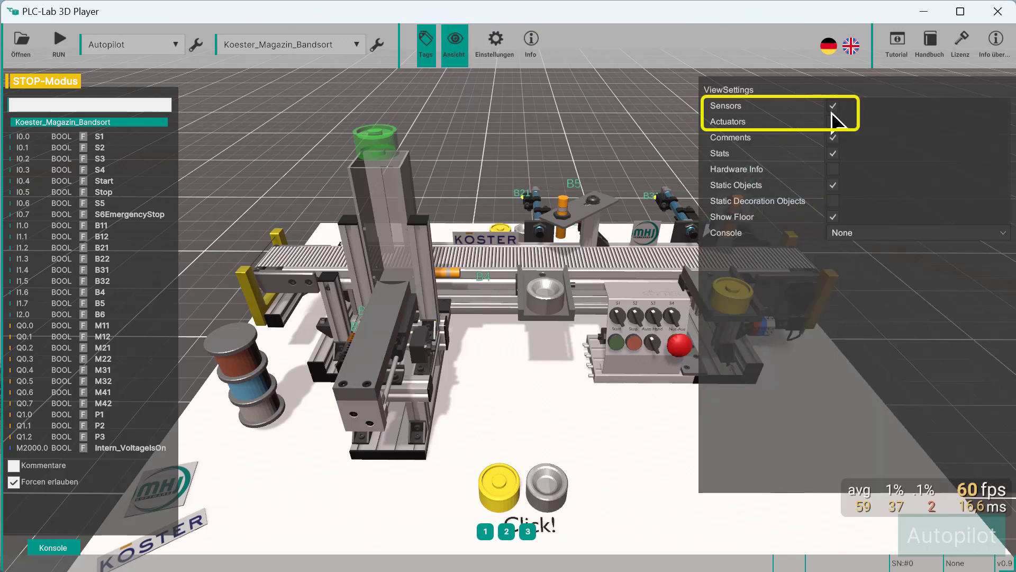
click(831, 124)
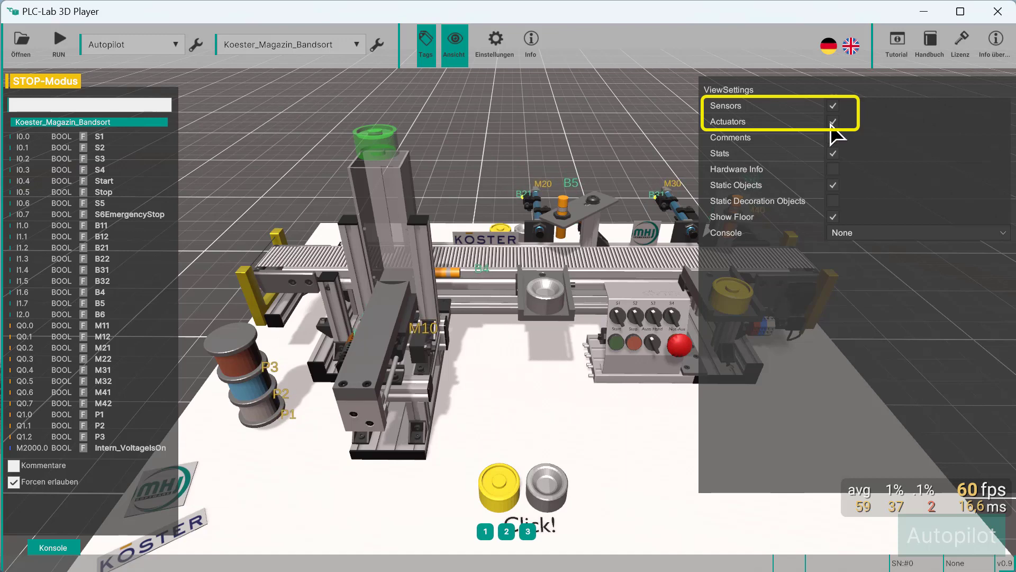
click(557, 148)
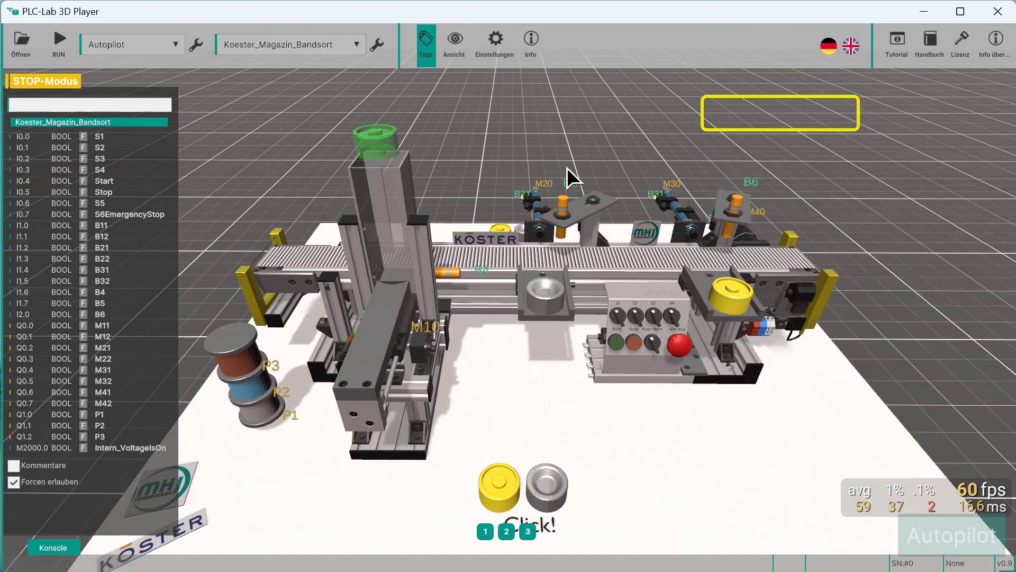
click(506, 531)
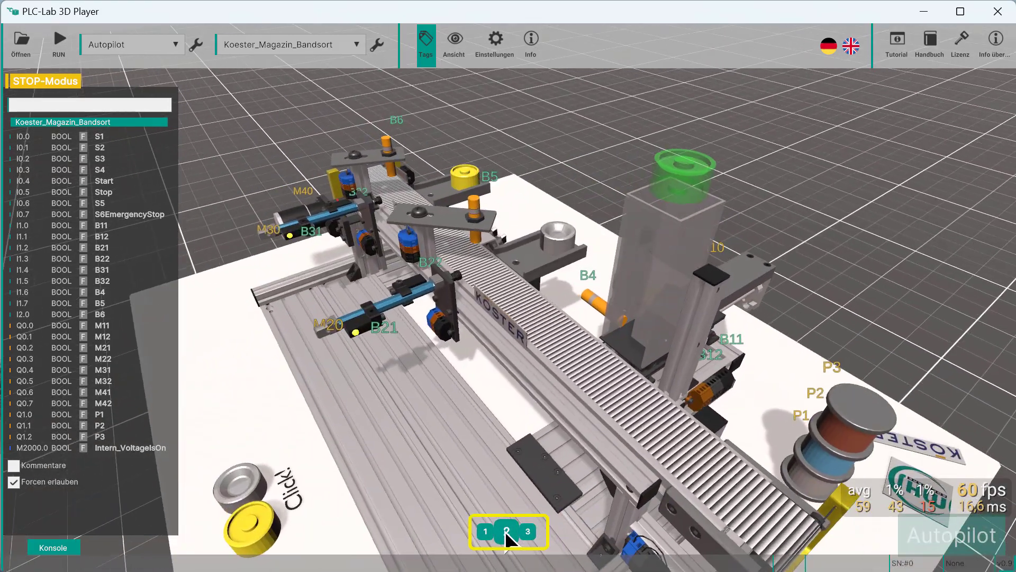
click(527, 531)
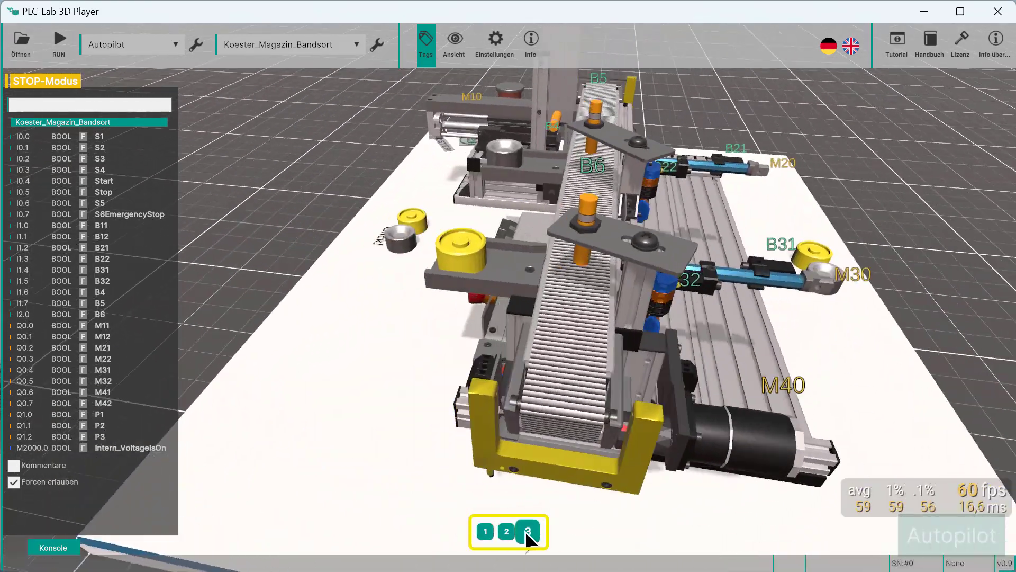
click(486, 533)
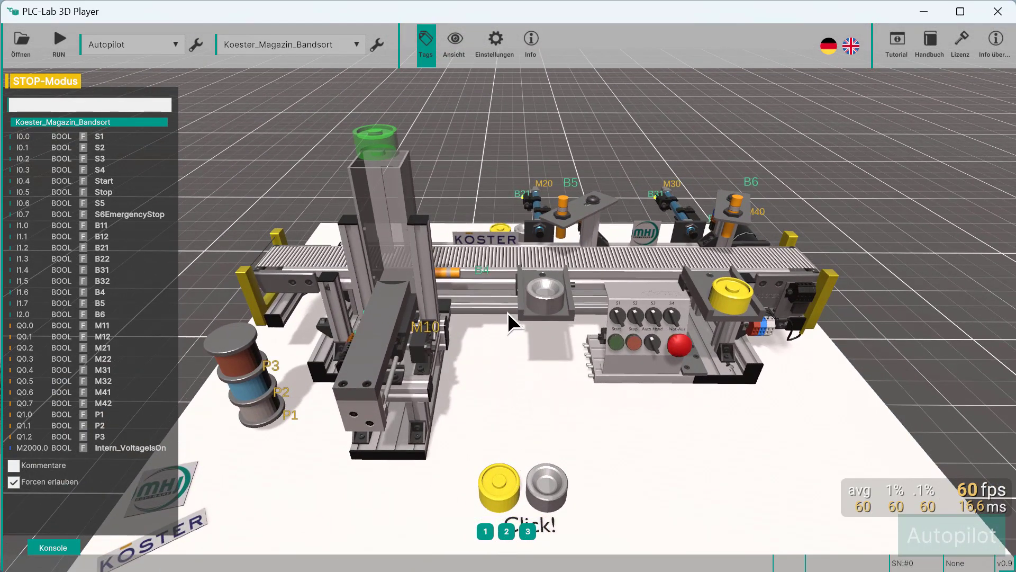
drag(536, 262, 940, 272)
scroll(560, 306, up, 5)
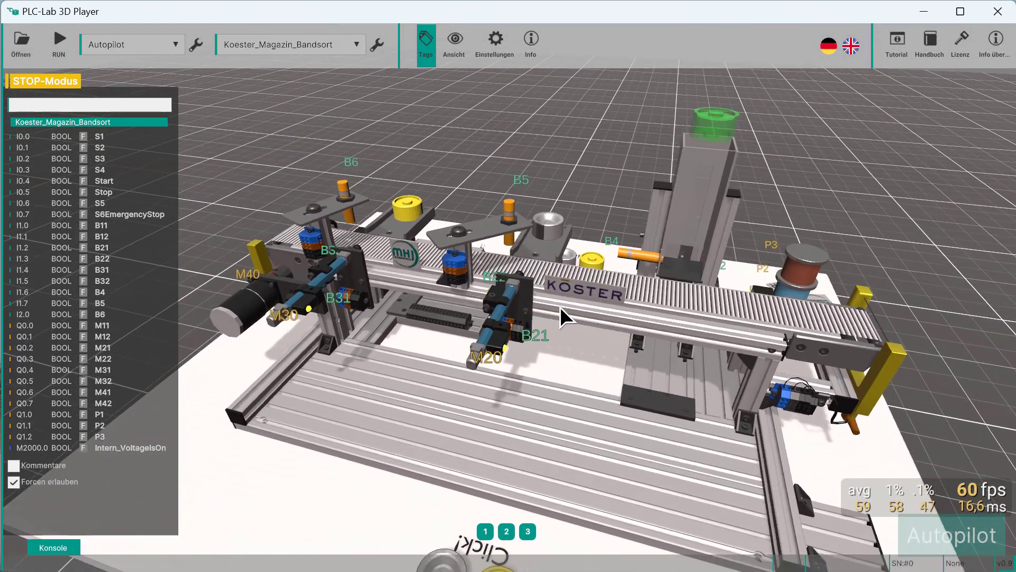
scroll(560, 307, up, 4)
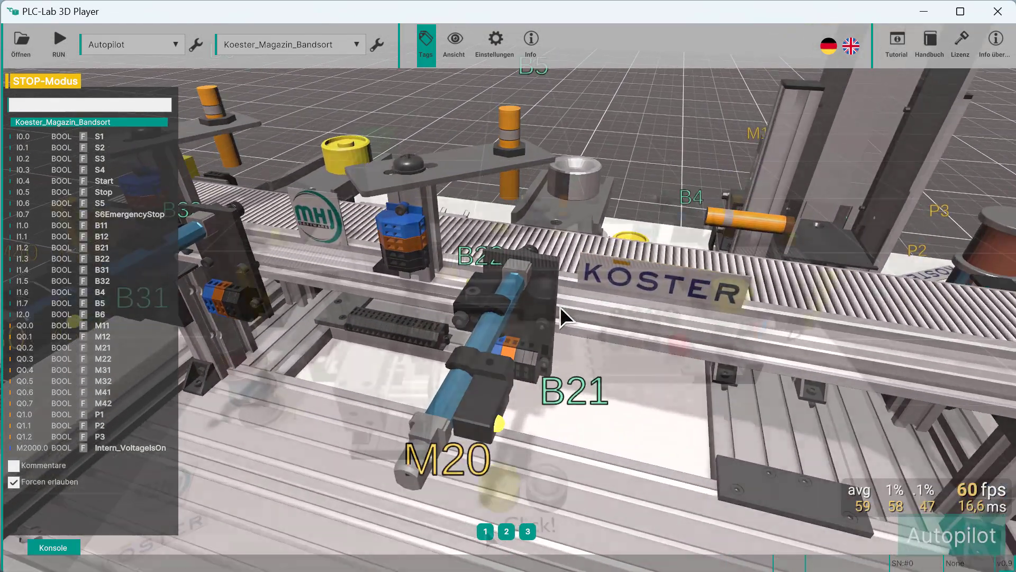
click(485, 531)
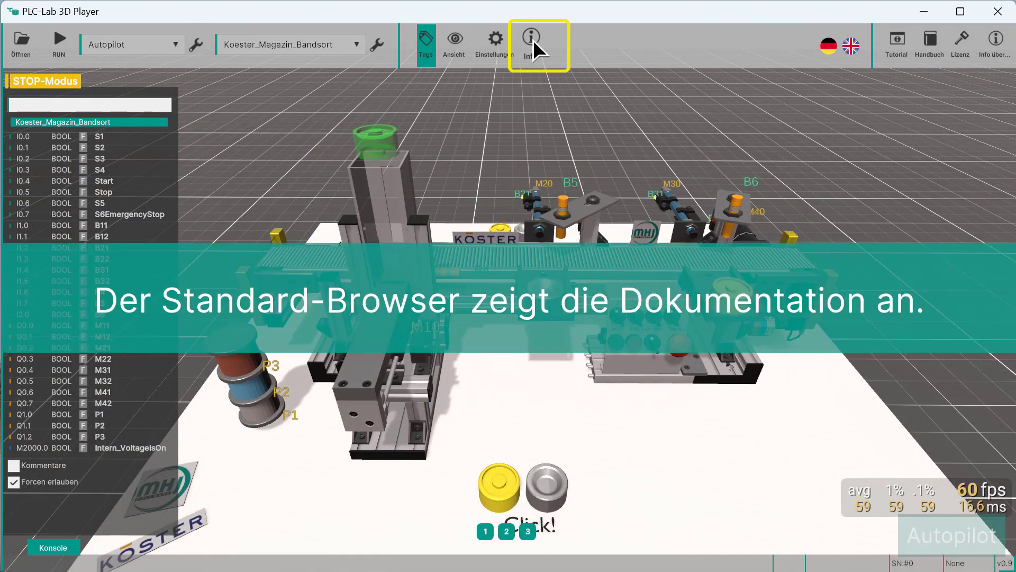
- Read the station's HTML documentation down to the EA Belegung table, then return to the connection list
click(534, 42)
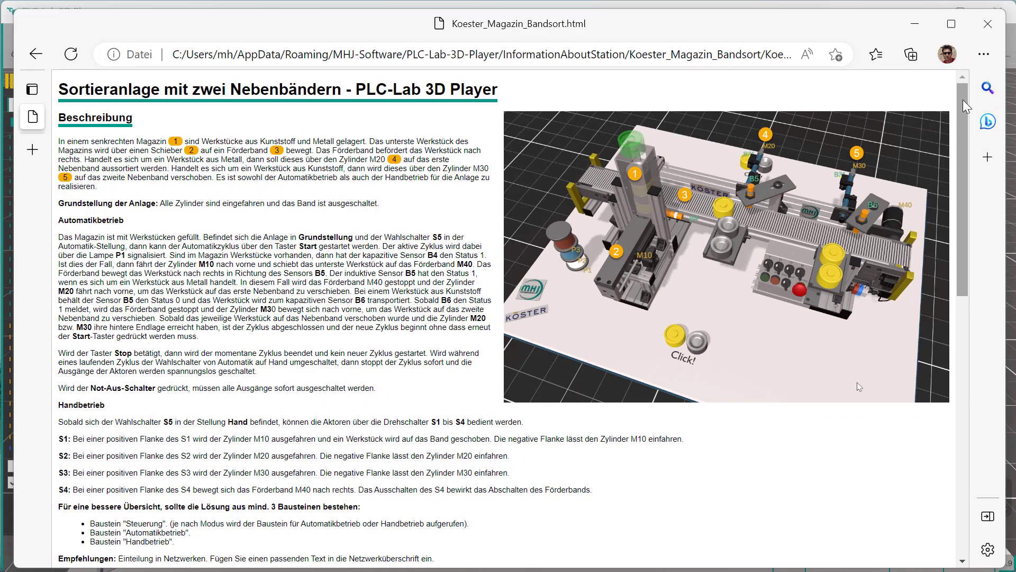
drag(965, 105, 968, 297)
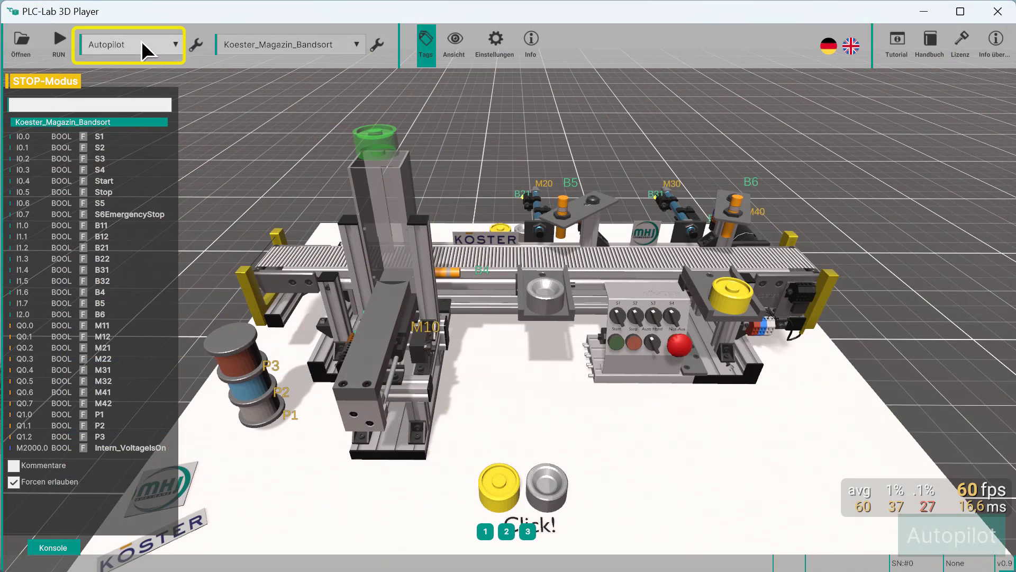
click(141, 41)
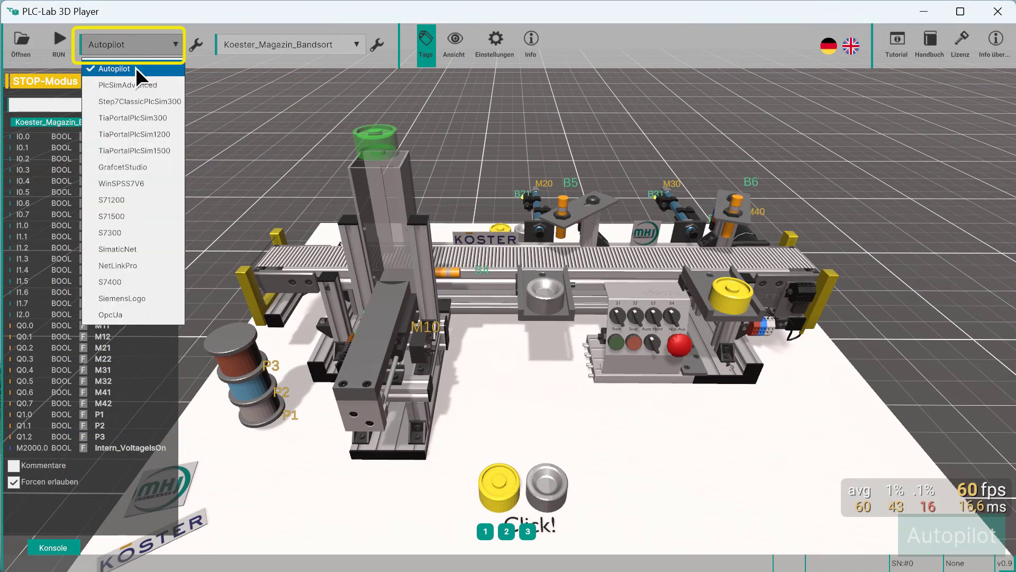
- Under Autopilot, feed three workpieces, press the panel's Start, watch from view 2, then stop
click(135, 67)
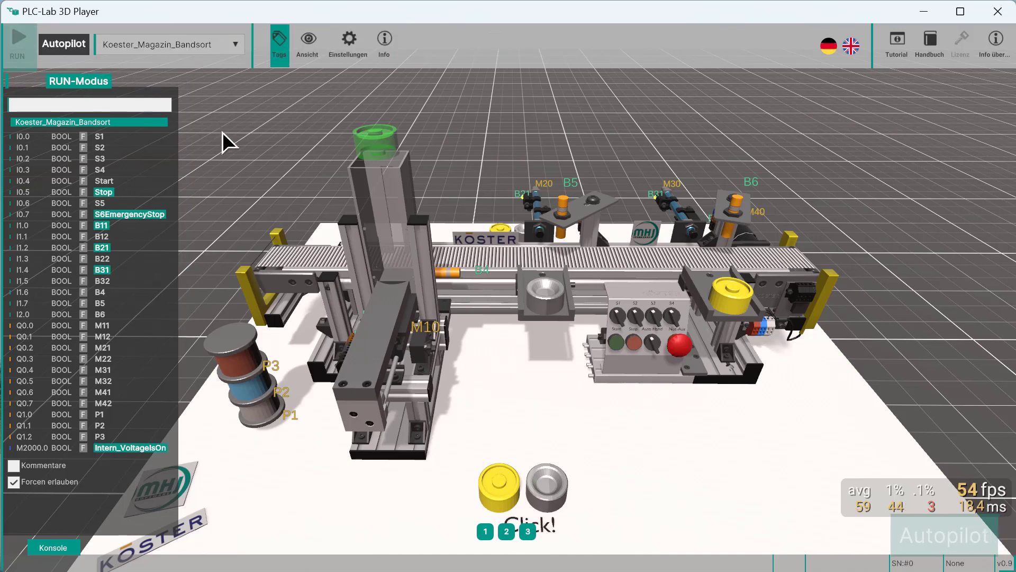
click(499, 487)
click(545, 488)
click(502, 492)
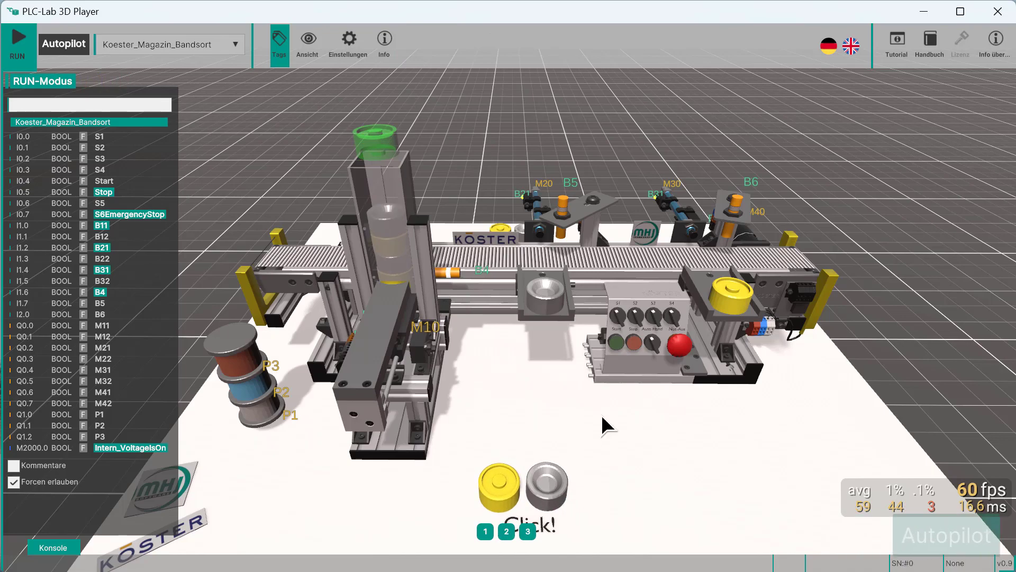
click(618, 339)
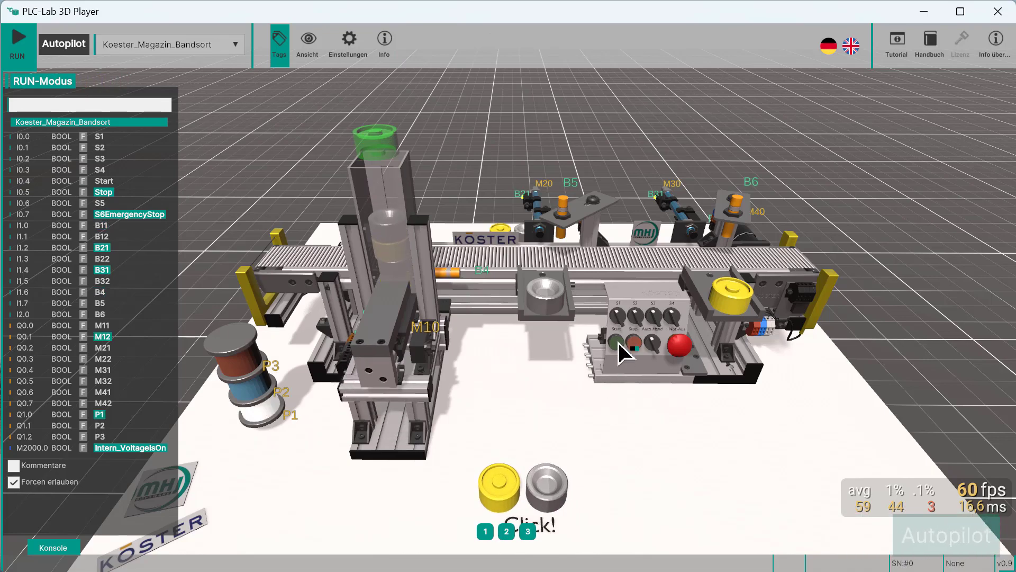
key(2)
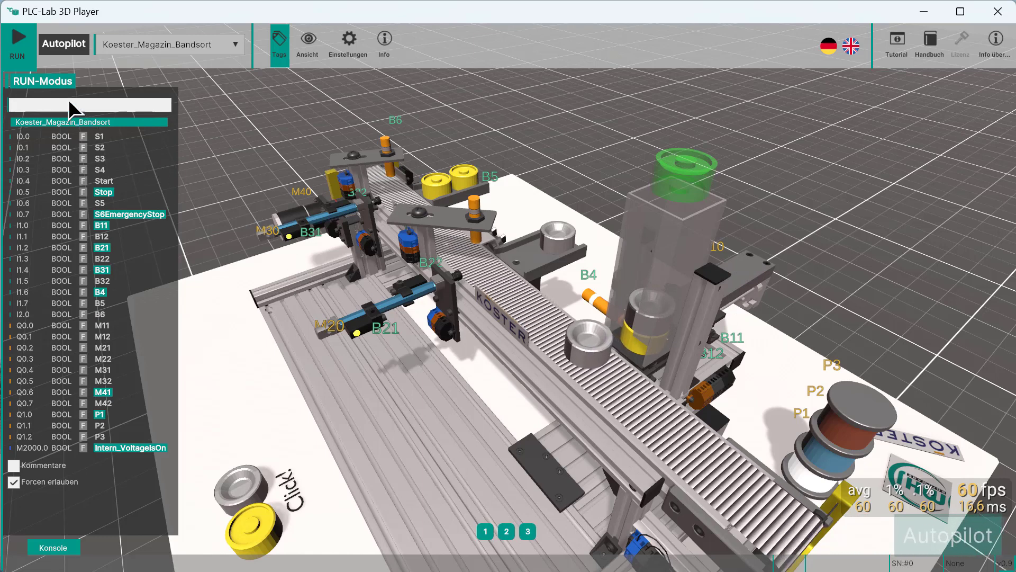
click(19, 47)
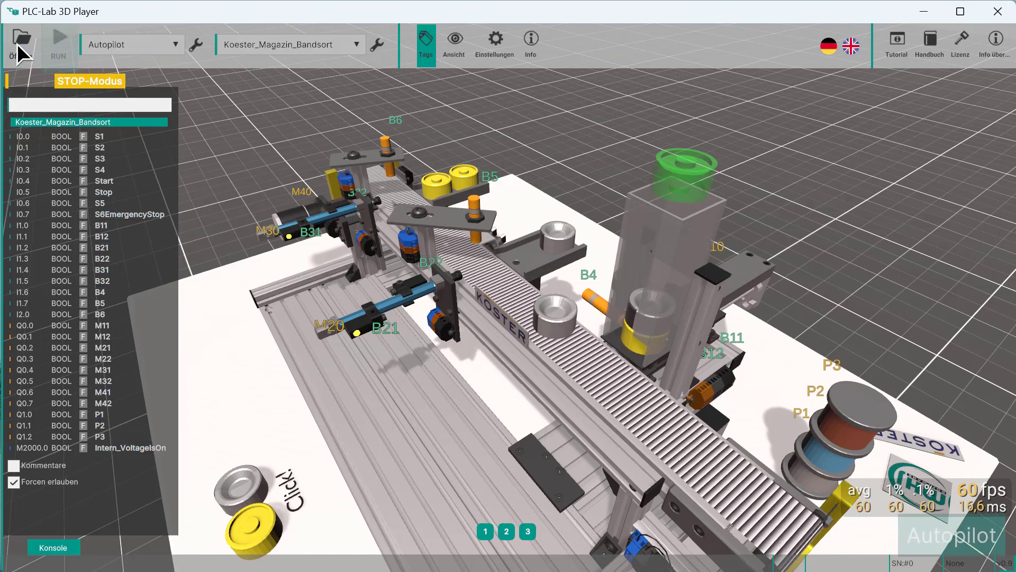
- Export all tag symbols from the station settings to the Koester_Magazin_Bandsort files
click(377, 44)
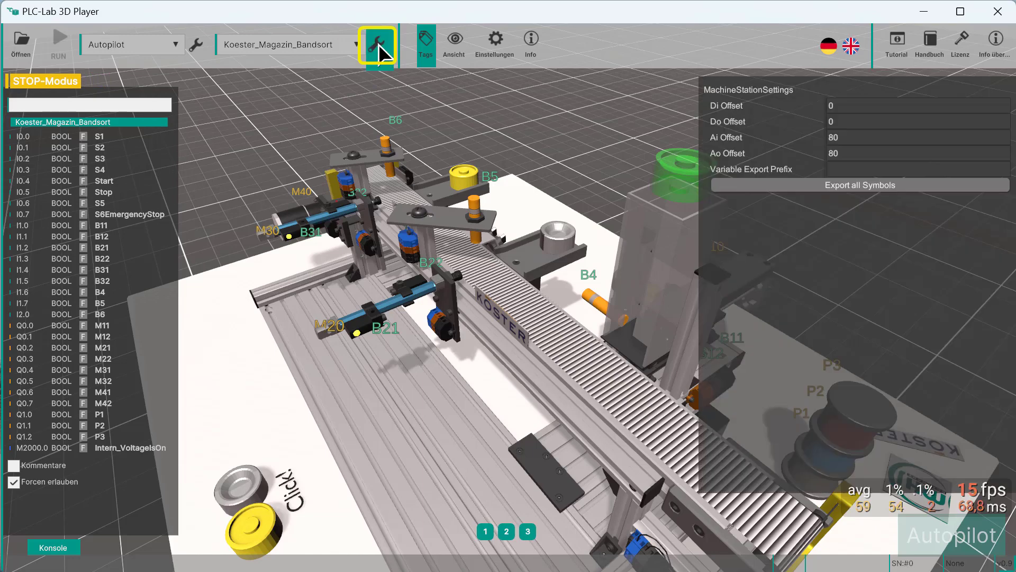
click(874, 186)
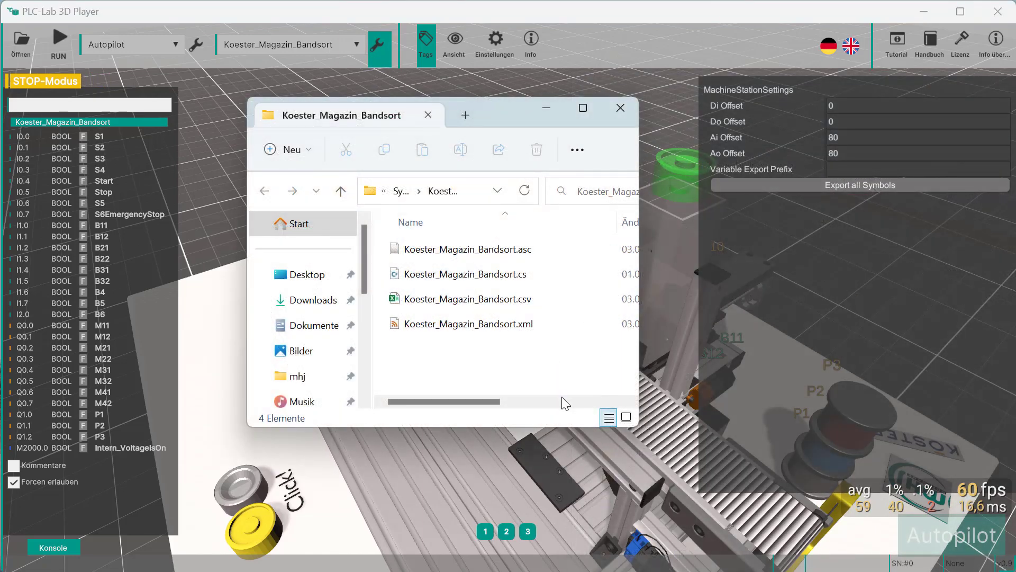
click(451, 331)
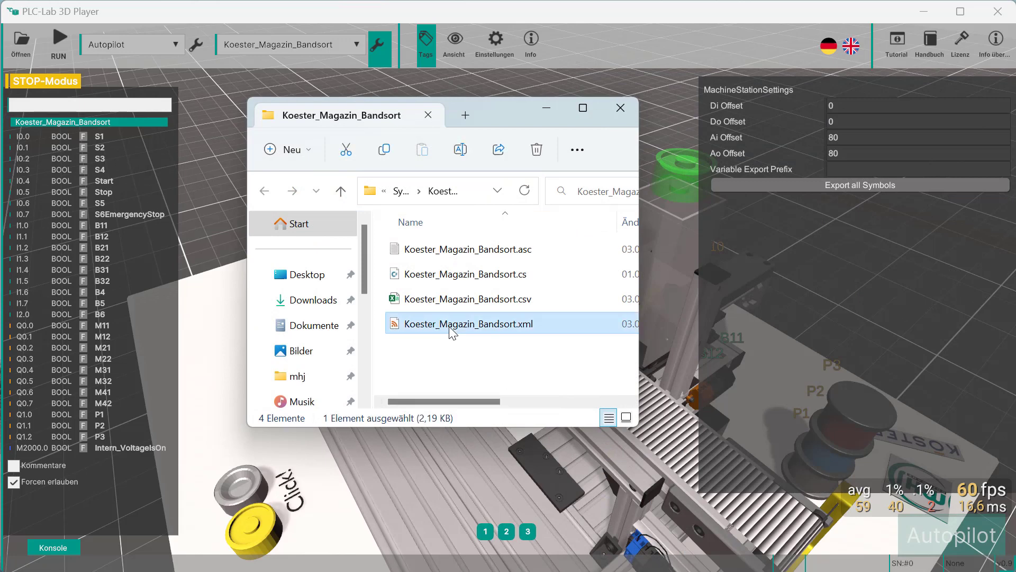
- Copy the export folder's path from the Explorer address bar, then right-click Variablentabelle_1 in TIA Portal
click(481, 193)
right_click(466, 193)
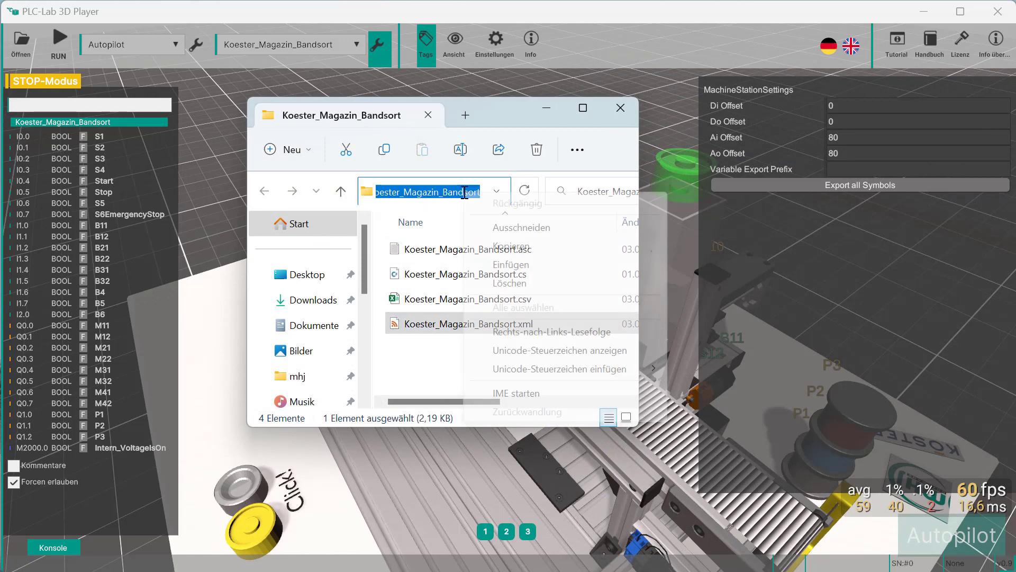
click(514, 248)
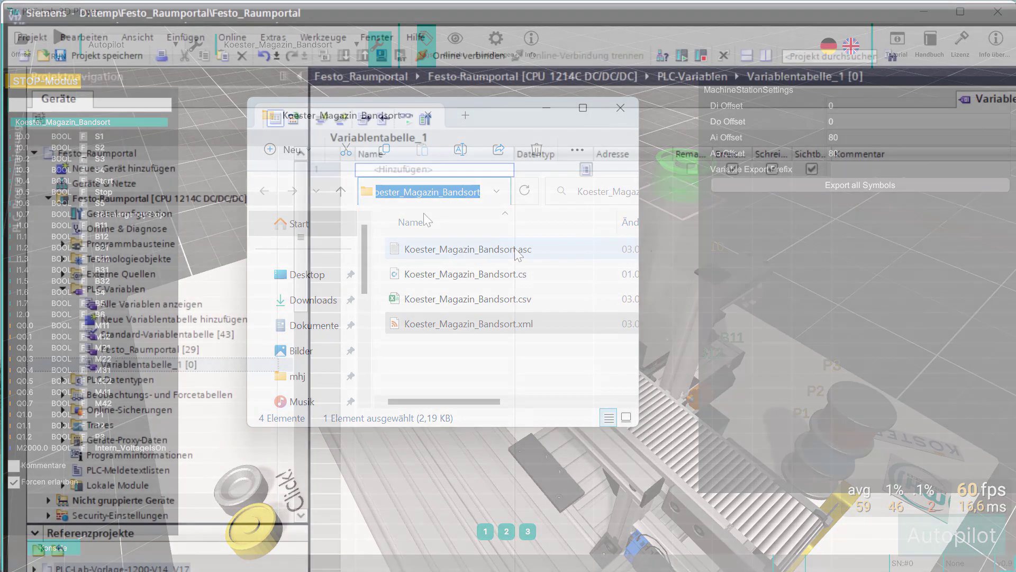
right_click(424, 212)
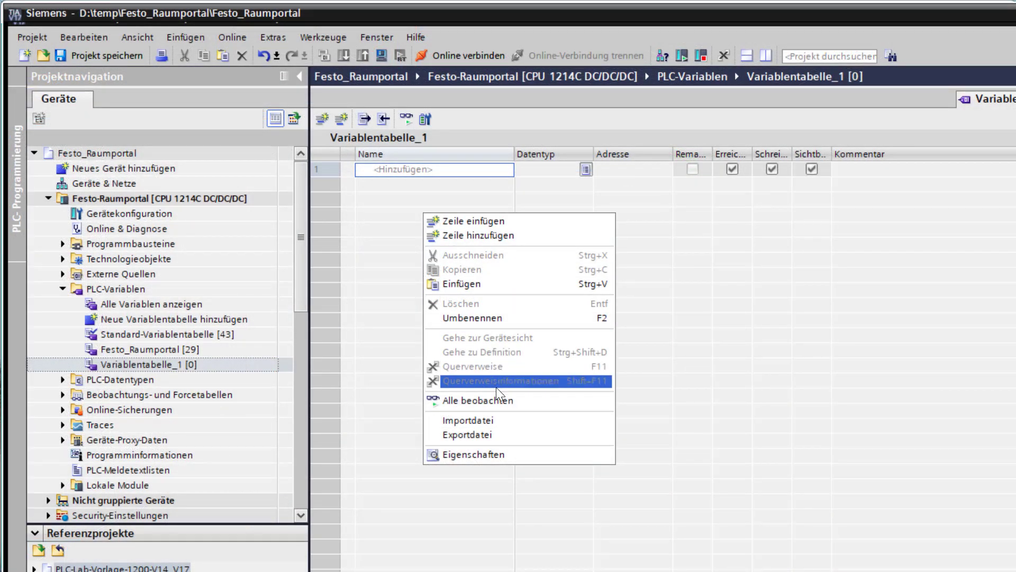
- Import Koester_Magazin_Bandsort.xml into Variablentabelle_1 via Importdatei and confirm the success message
click(504, 421)
click(922, 339)
click(830, 522)
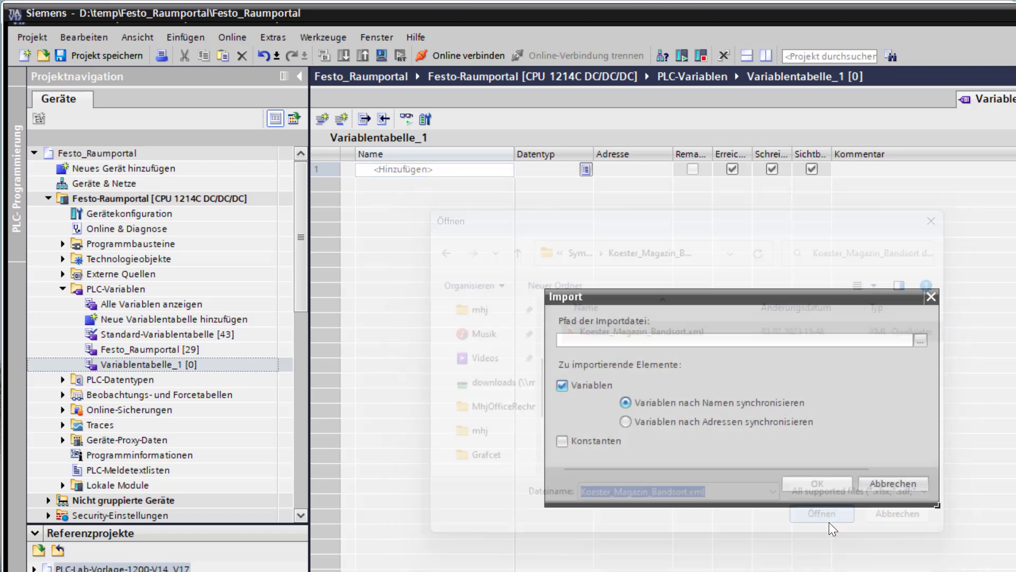
click(815, 484)
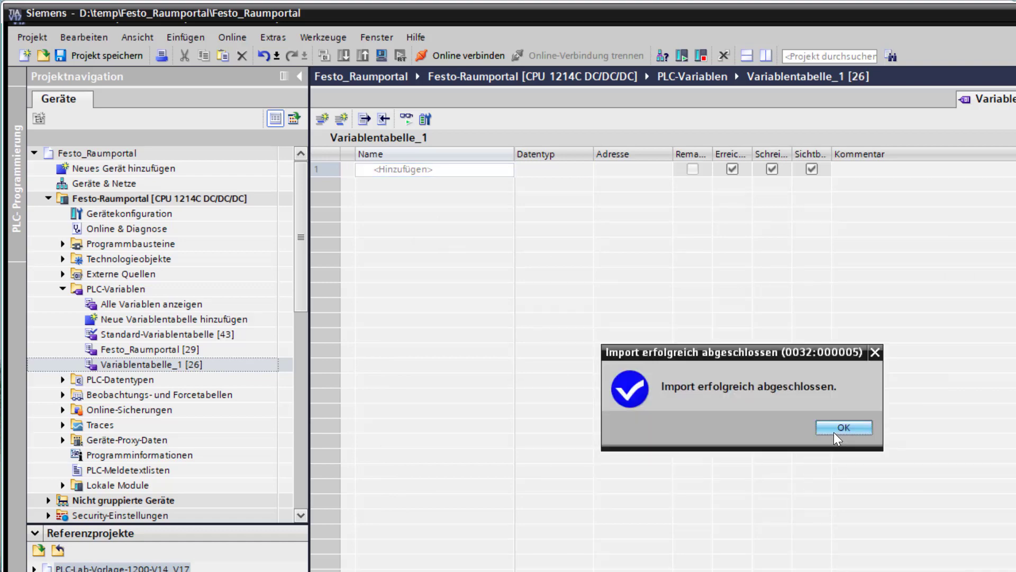
click(835, 431)
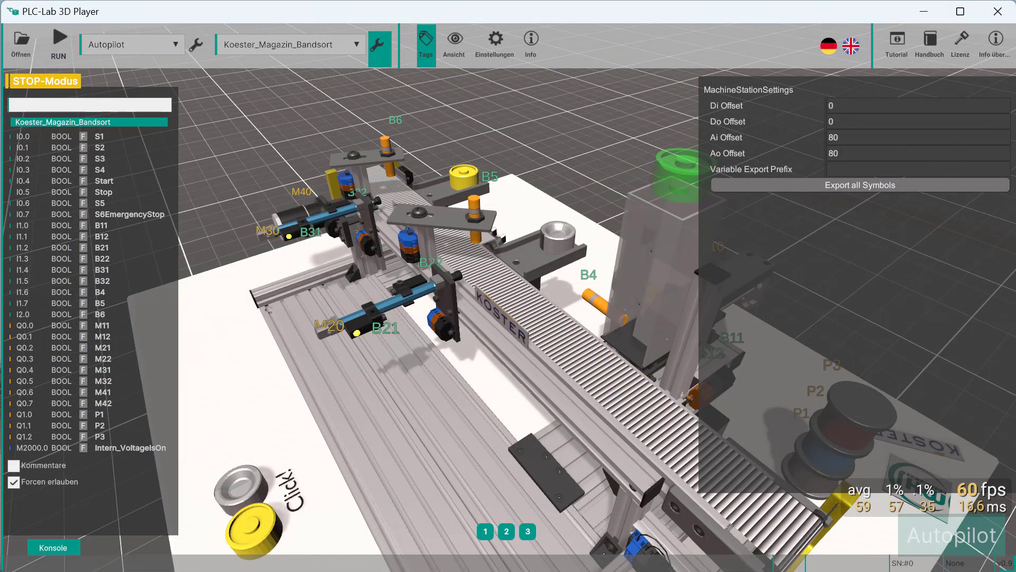
- Connect PLC-Lab via TiaPortalPlcSim1200 with Tia Version TiaV17, and start PLCSIM in TIA Portal
click(155, 44)
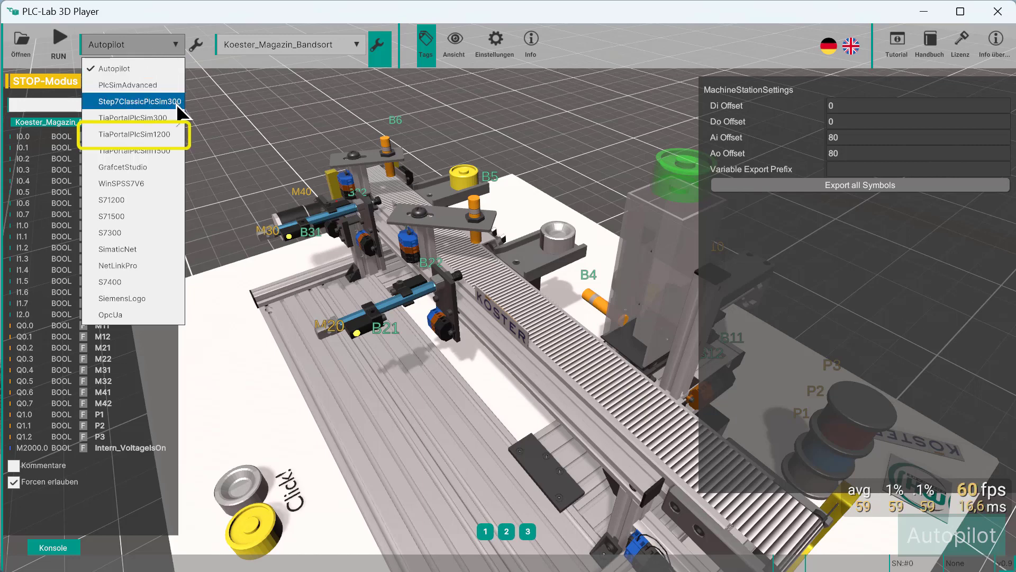
click(135, 134)
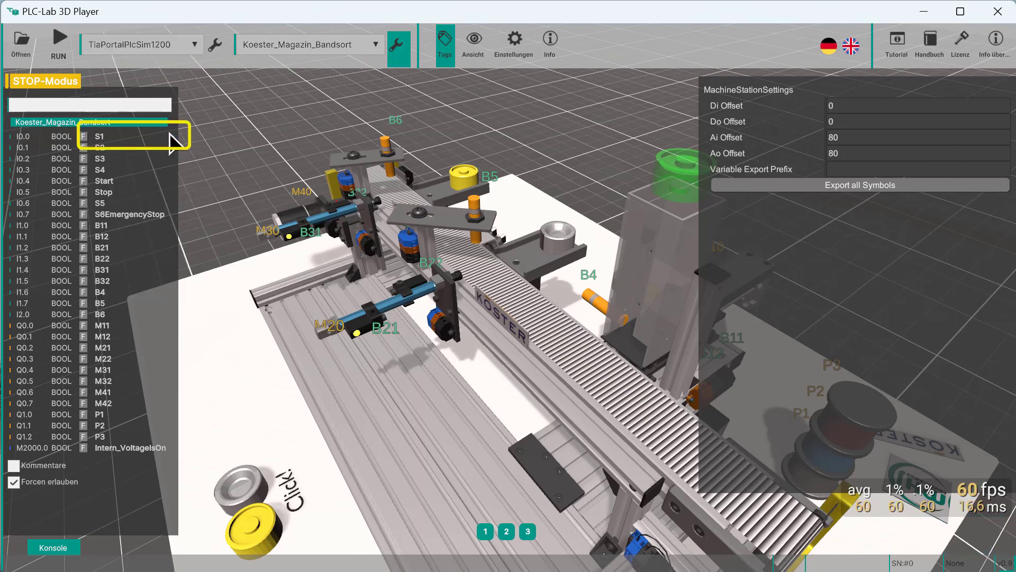
click(216, 46)
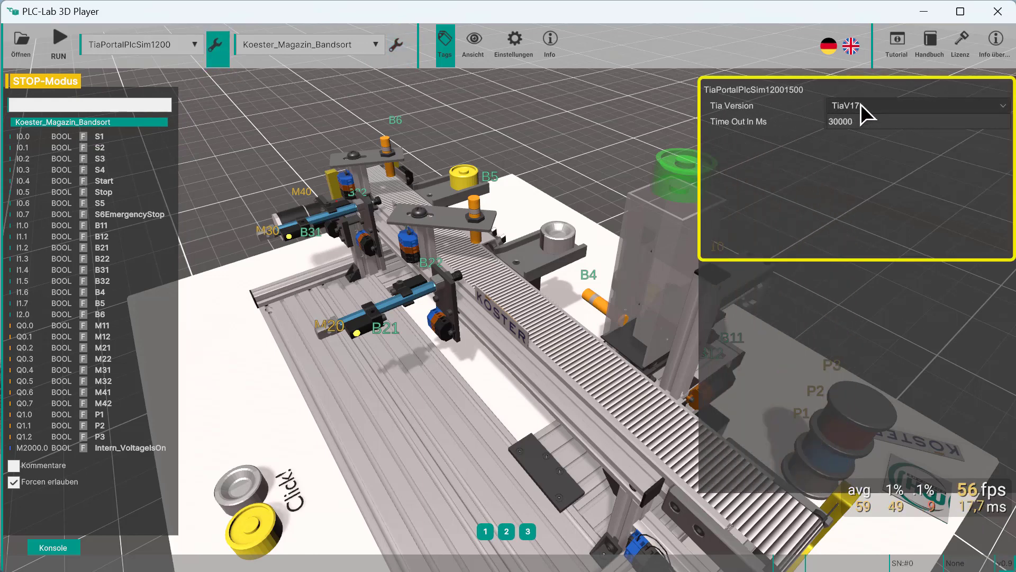
click(861, 106)
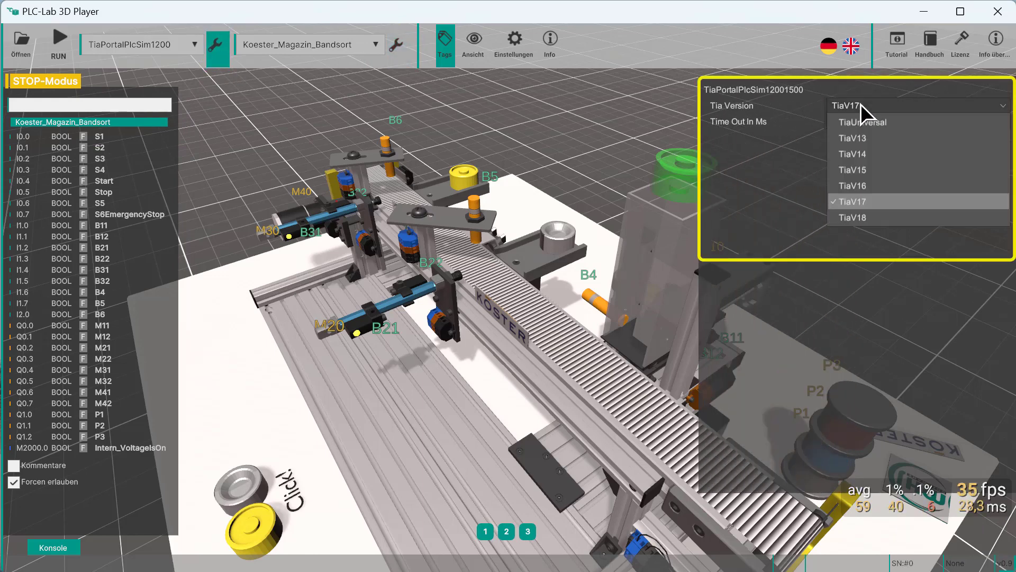
click(876, 201)
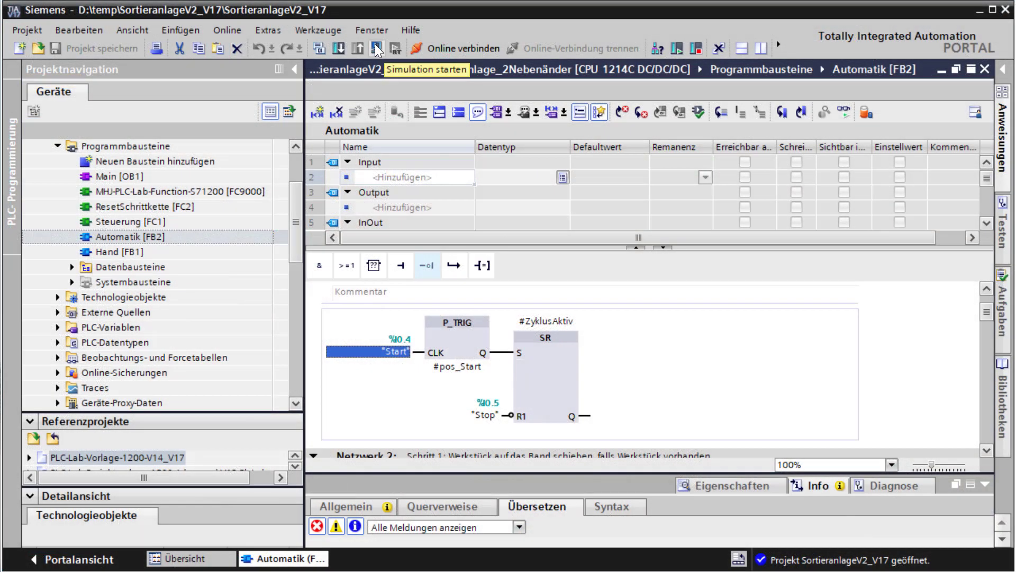
click(376, 48)
click(597, 329)
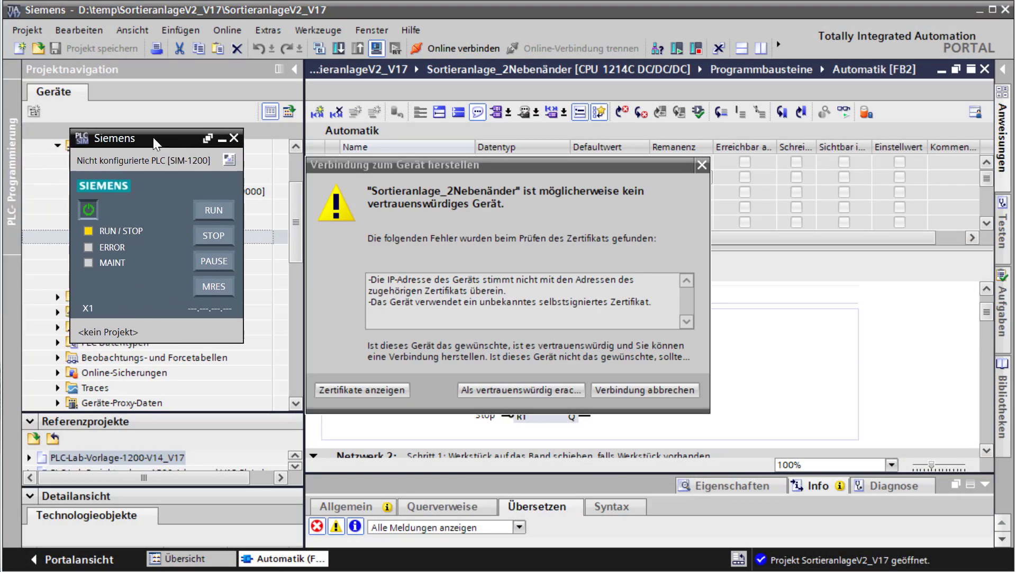
- Trust the simulated PLC, download the program with Laden and Fertig stellen, and switch PLCSIM to RUN
click(536, 399)
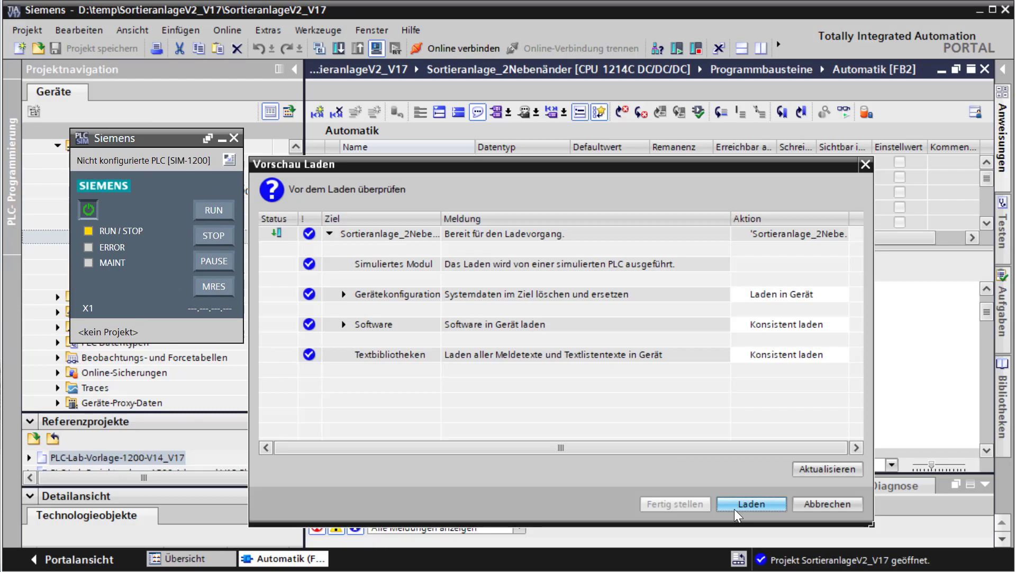
click(735, 510)
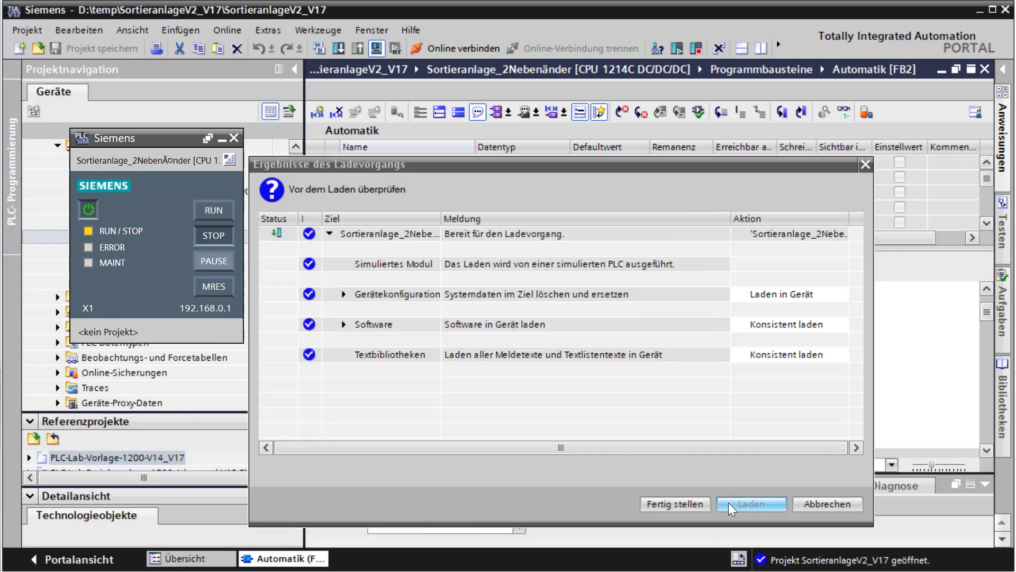
click(675, 504)
click(214, 211)
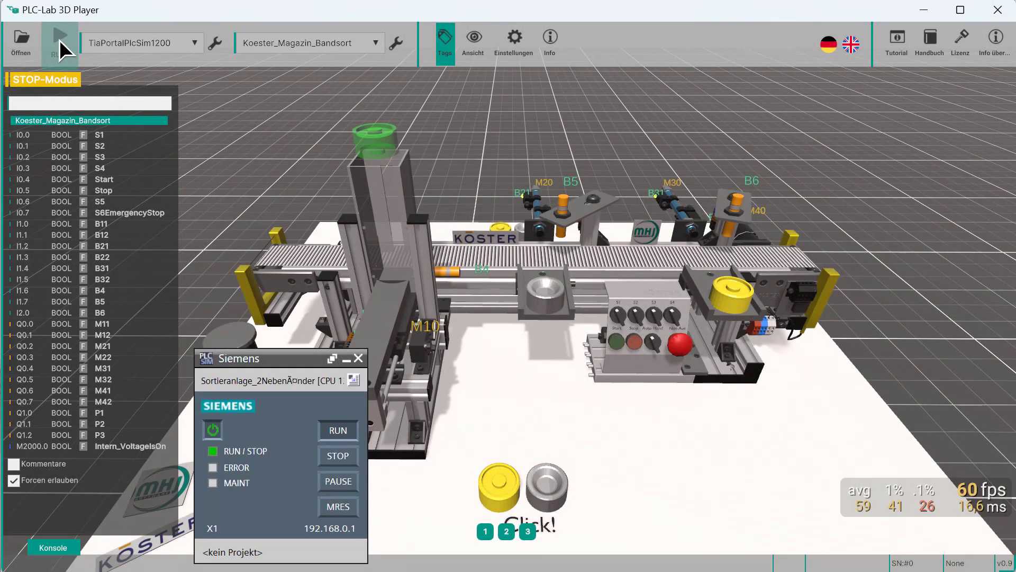
- Run the model, drop four yellow and grey workpieces into the magazine, and press the panel's Start
click(59, 40)
click(503, 498)
click(543, 491)
click(507, 490)
click(544, 488)
click(617, 342)
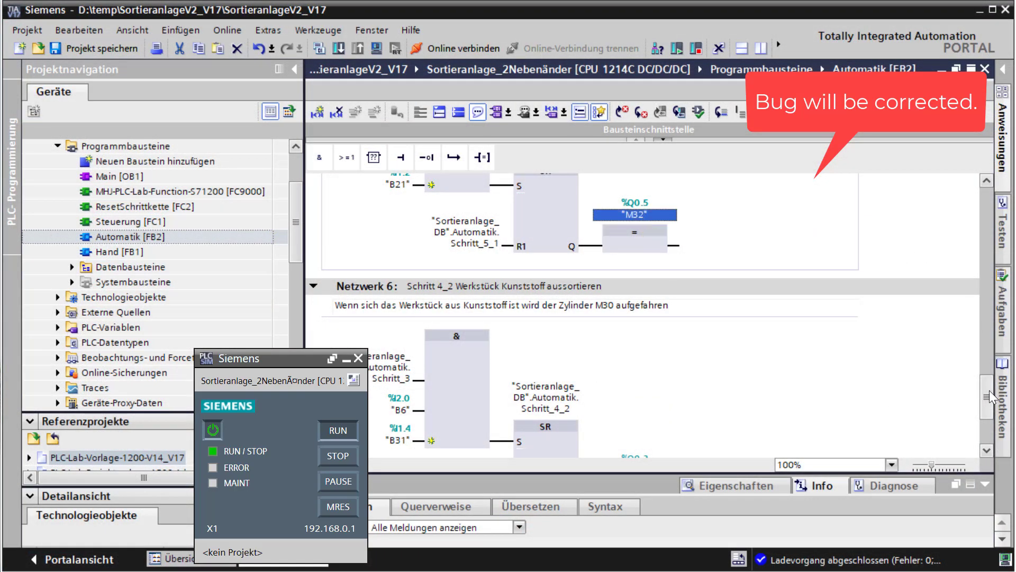
- Replace the M32 coil operand with M22 in Automatik [FB2] and download the corrected program
scroll(688, 265, up, 3)
scroll(707, 287, down, 2)
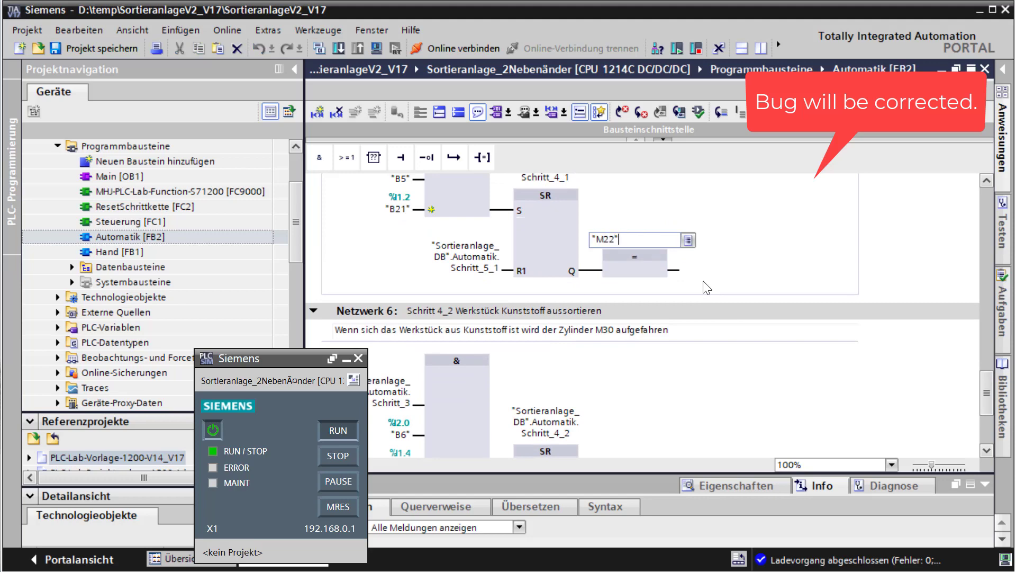
key(Return)
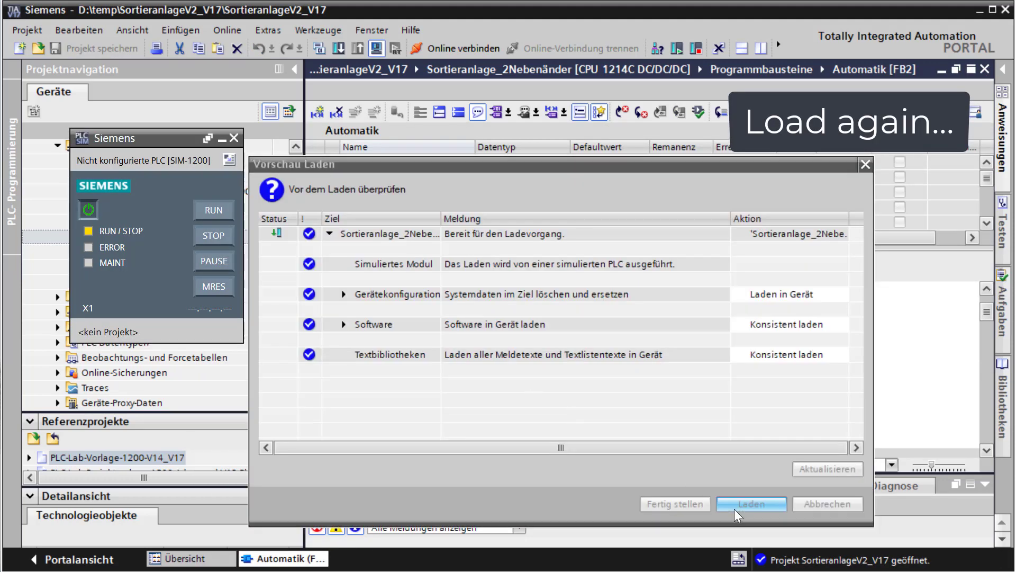
click(736, 506)
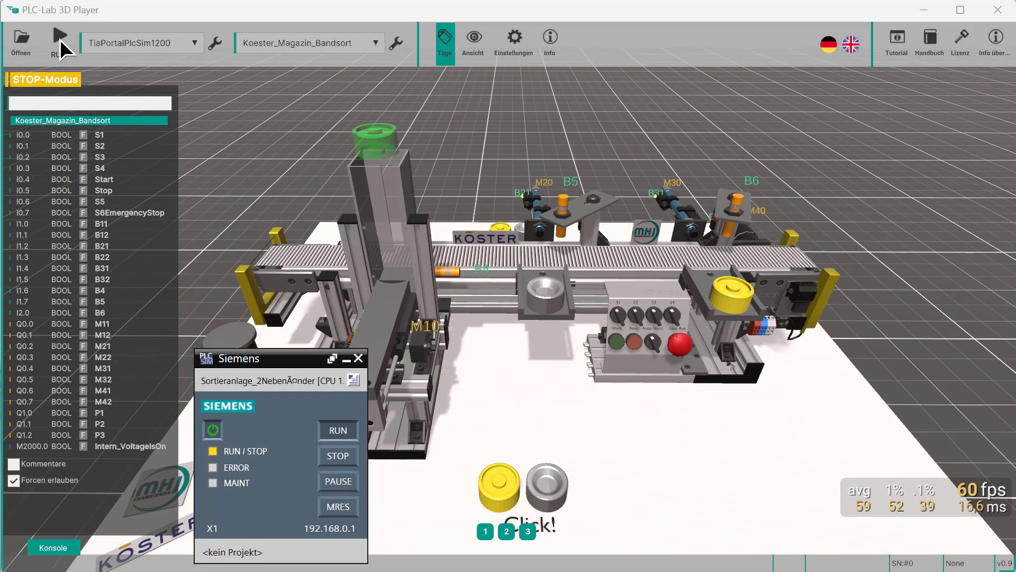
- Put PLC-Lab back in RUN, then add a yellow and a grey workpiece to the magazine
click(59, 38)
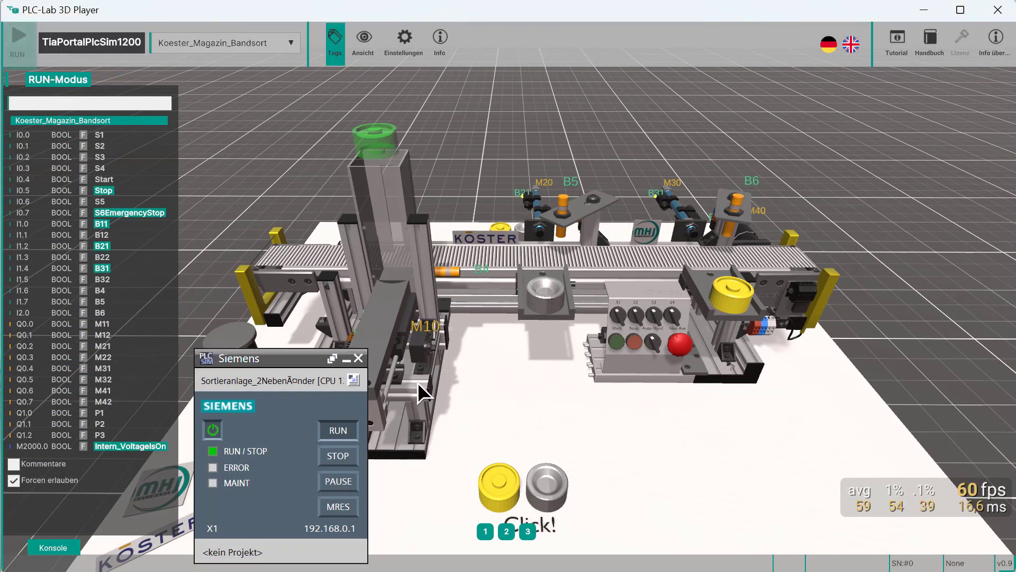
click(490, 487)
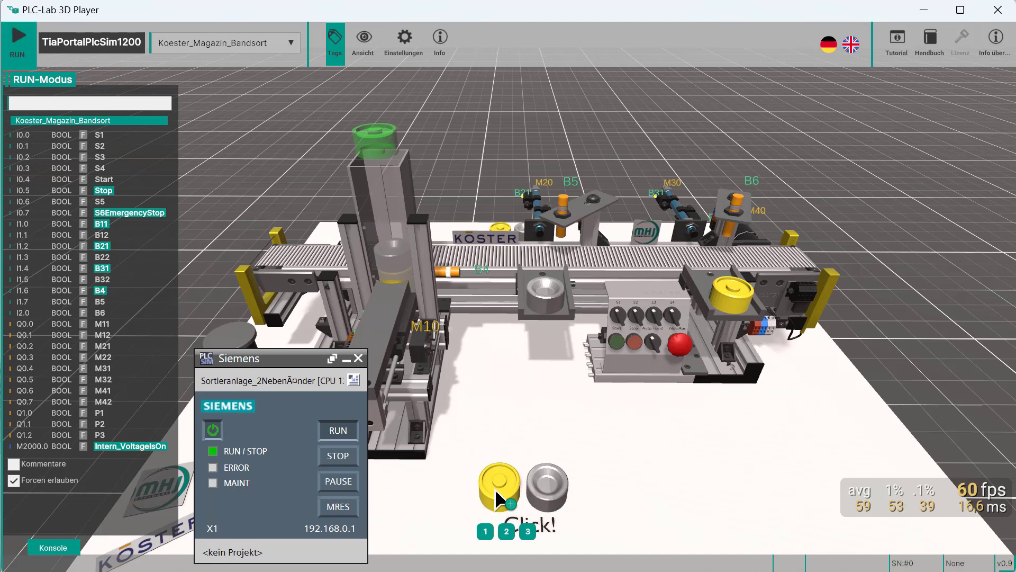
click(550, 486)
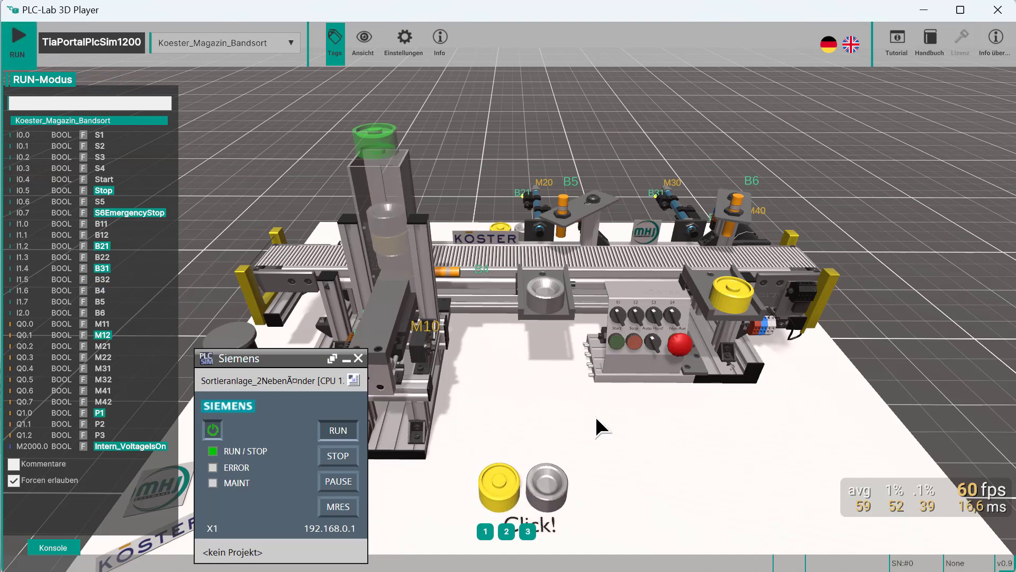